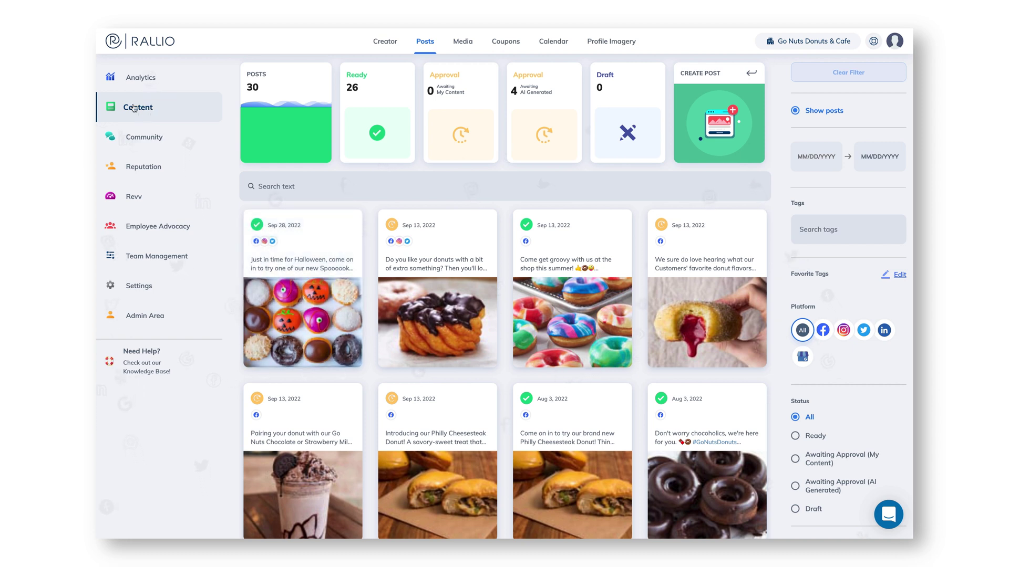
Start a new post and attach the iced pumpkin donut photo shutterstock_318269102.jpg from My Images.
click(390, 47)
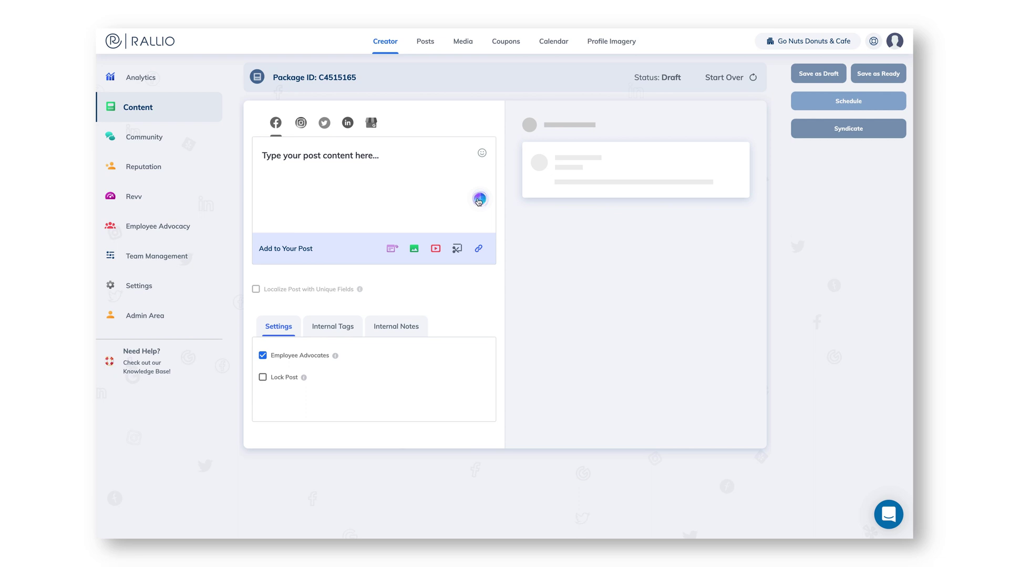
click(414, 251)
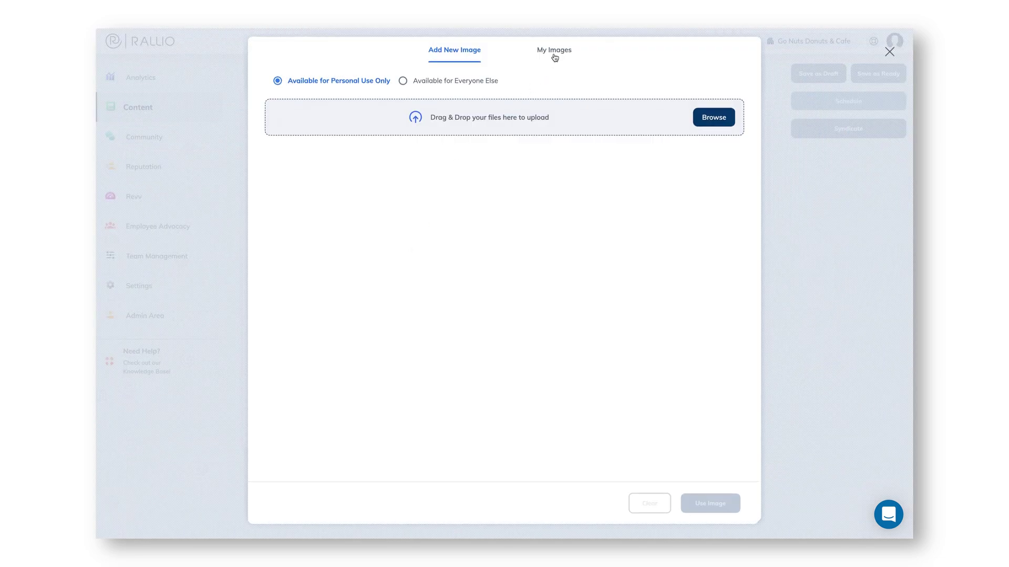
click(554, 56)
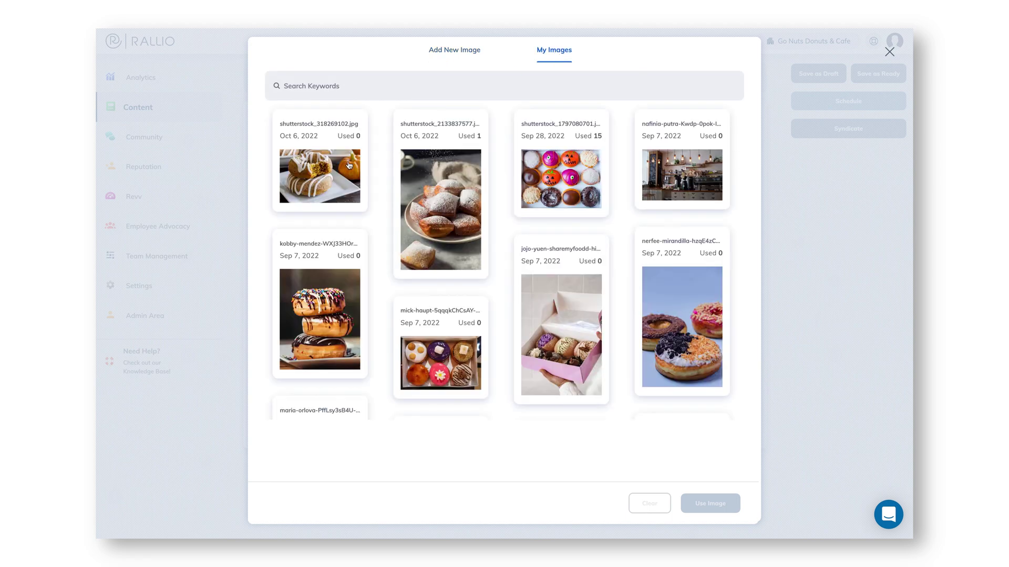
click(341, 176)
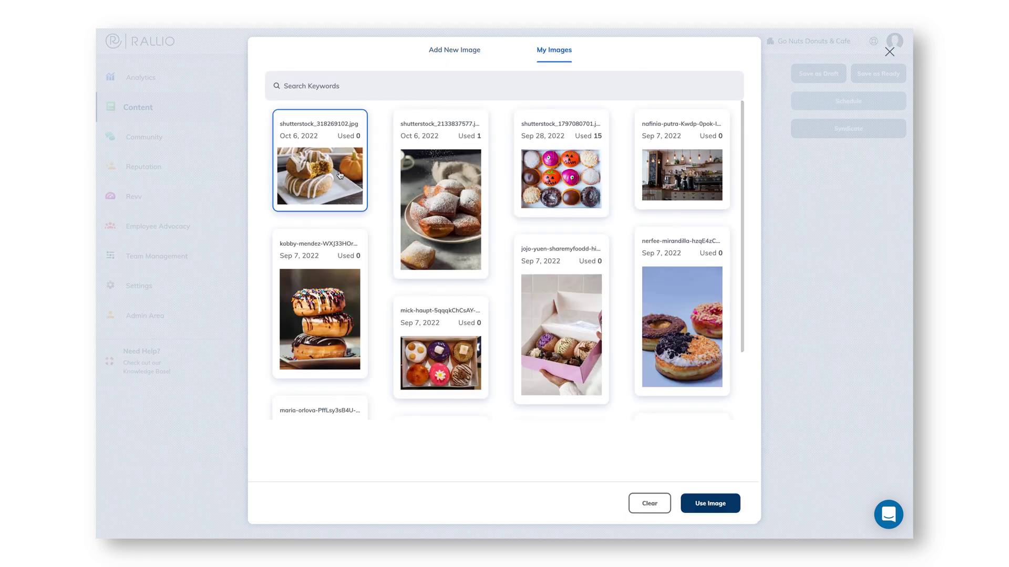
click(722, 510)
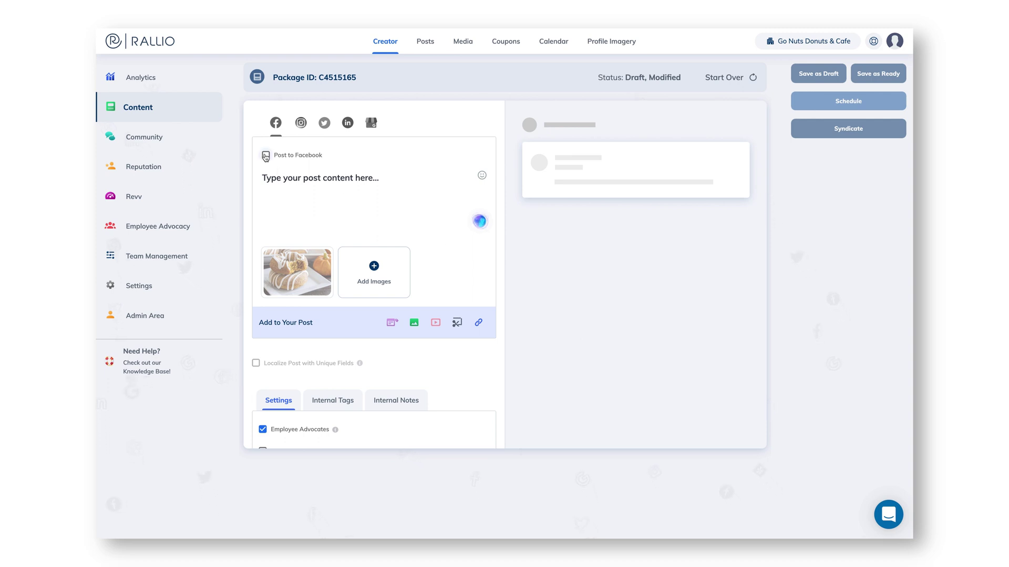
Target Facebook and enter the caption 'Try our brand new pumpkin spice donuts with cream cheese frosting.'.
click(266, 156)
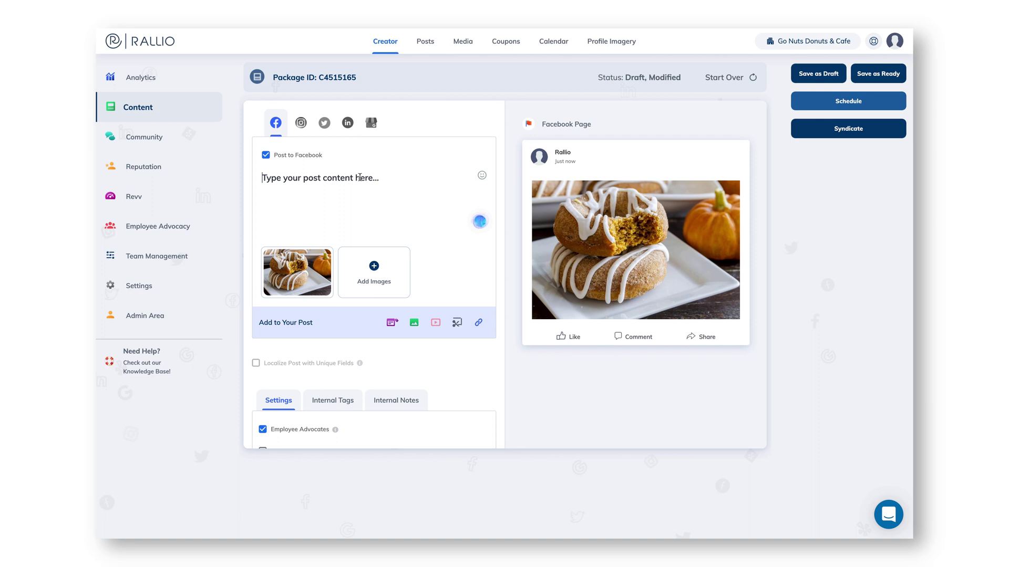
text(Try our brand new pumpkin spice donuts with c)
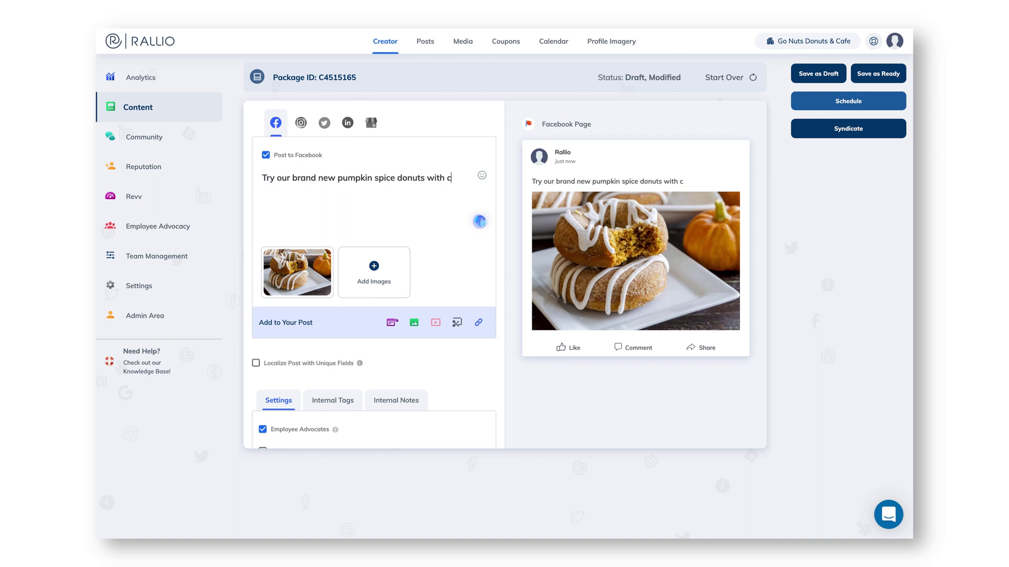
text(ream cheese frosting.)
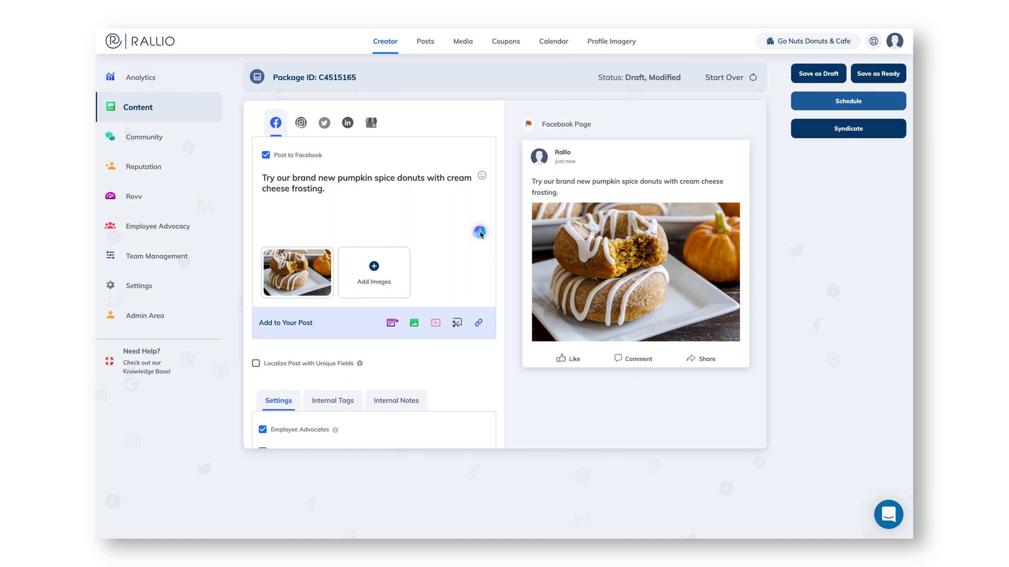
Generate Friendly-tone AI rewrites of the pumpkin spice donut caption with the AI assistant.
click(479, 234)
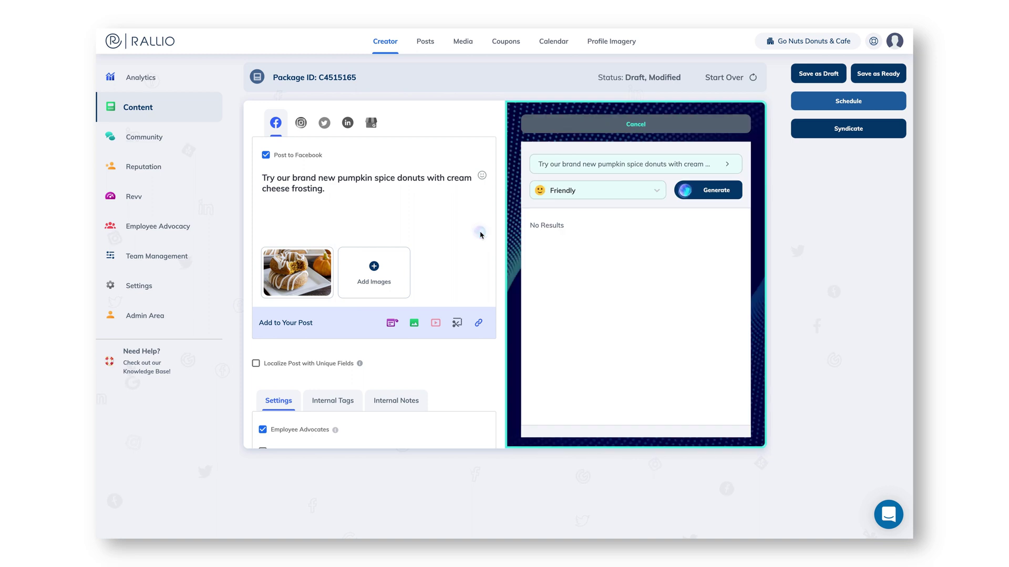
click(655, 193)
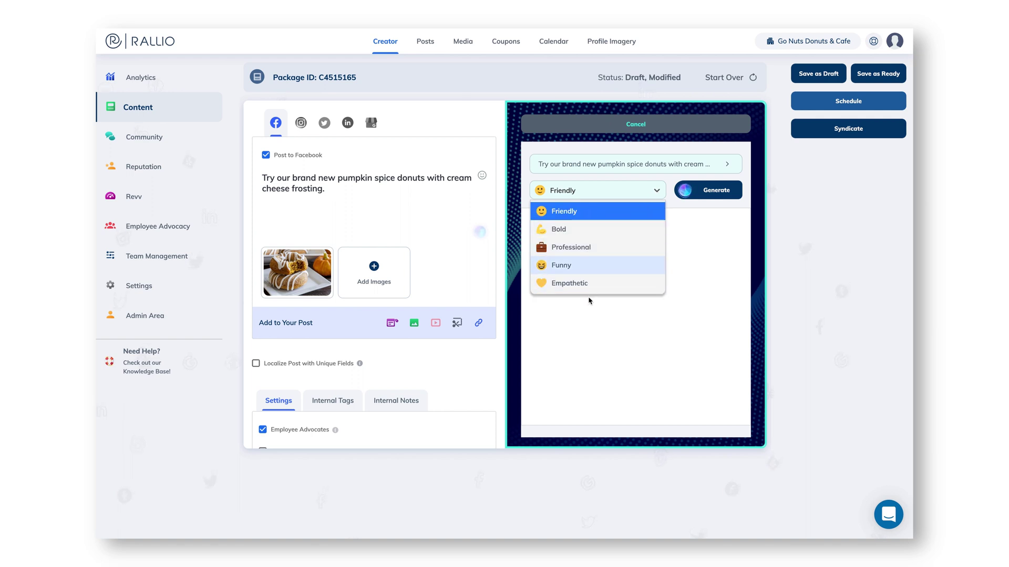
click(585, 212)
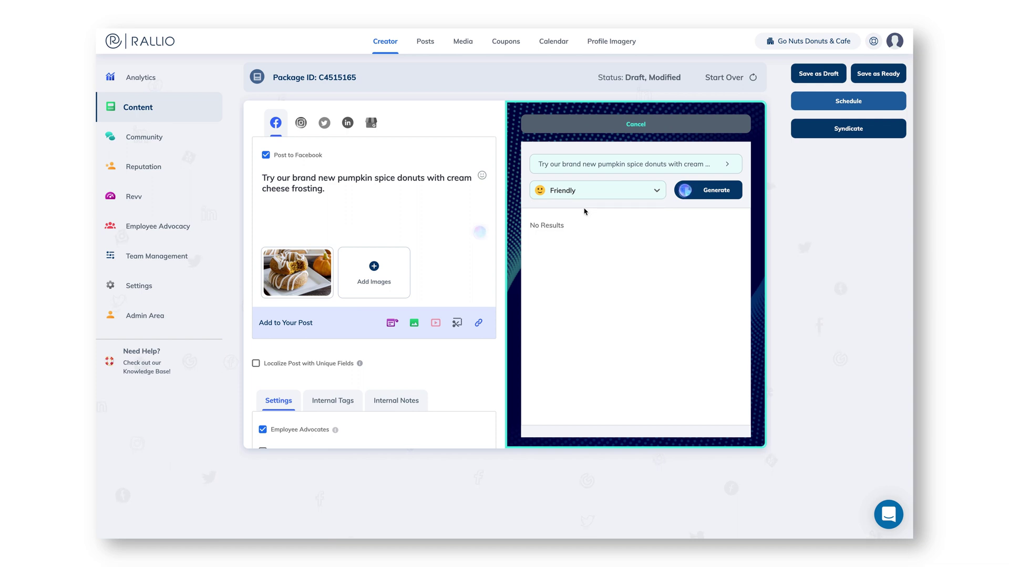
click(721, 195)
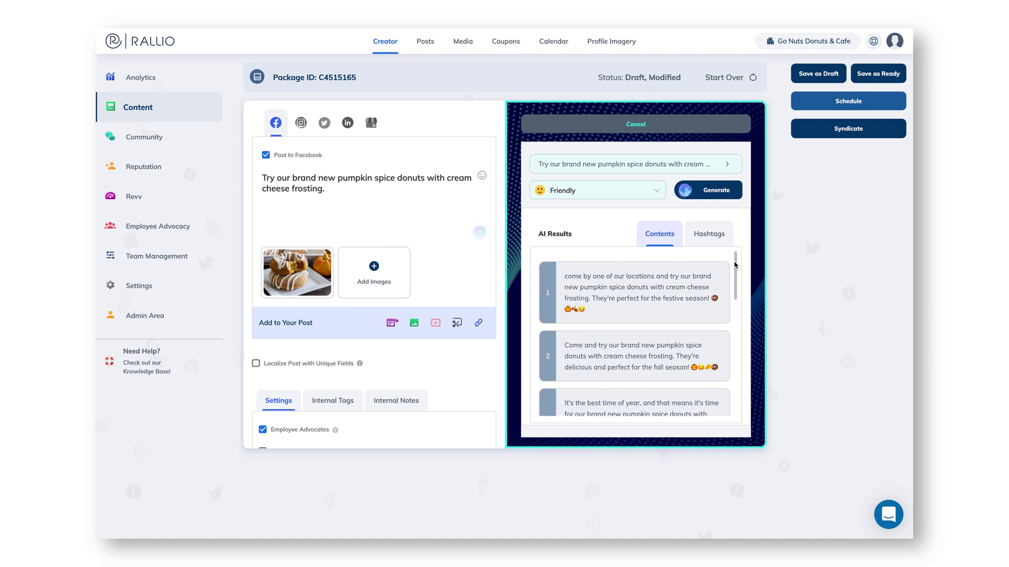
scroll(735, 265, down, 3)
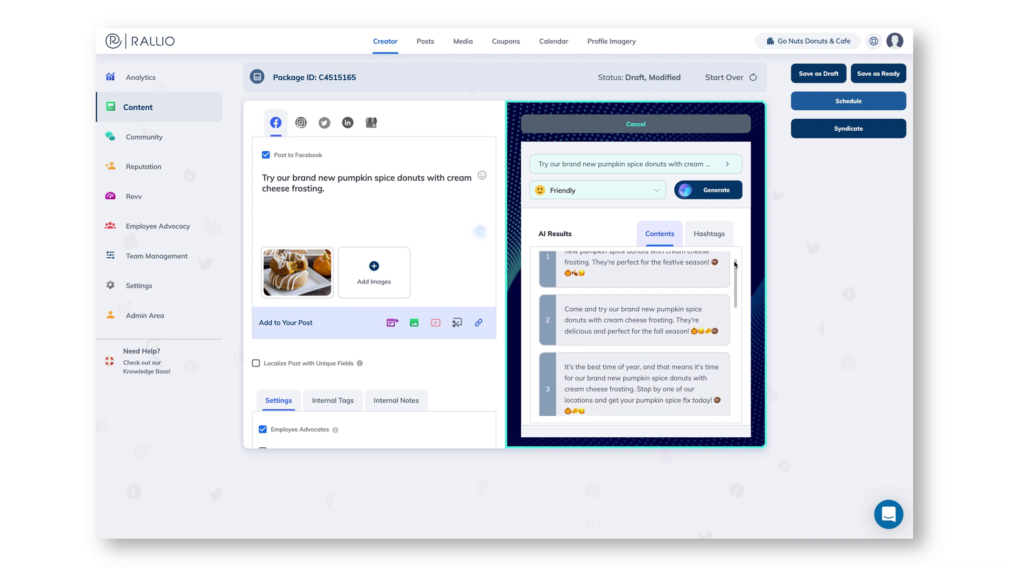
mouse_move(685, 306)
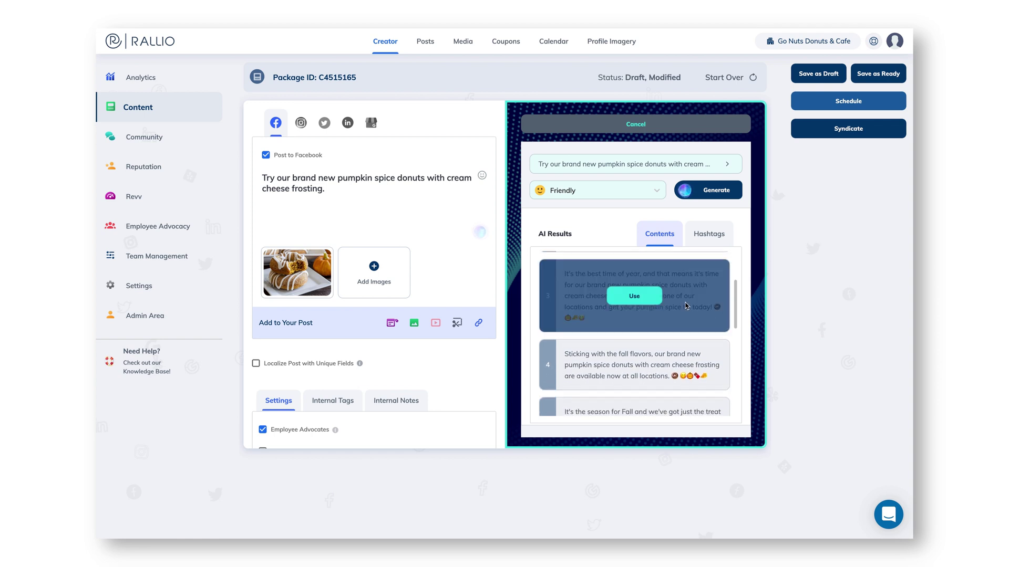
Use AI suggestion 3 and add #GoNutsDonuts, #PumpkinSpiceDonuts, #LoveforDonuts, #DeliciousDonuts, #PumpkinSeason.
click(633, 298)
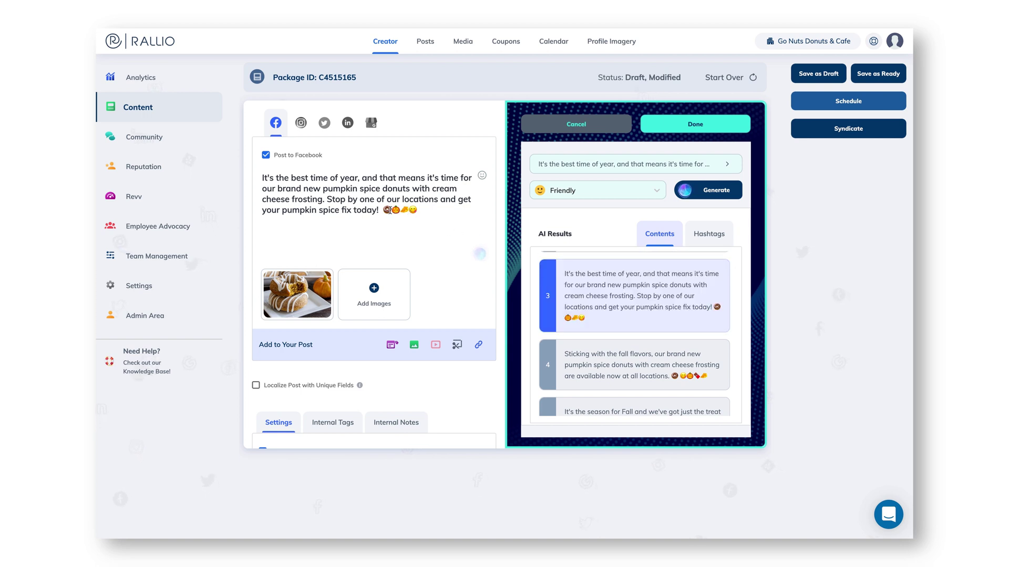
click(713, 237)
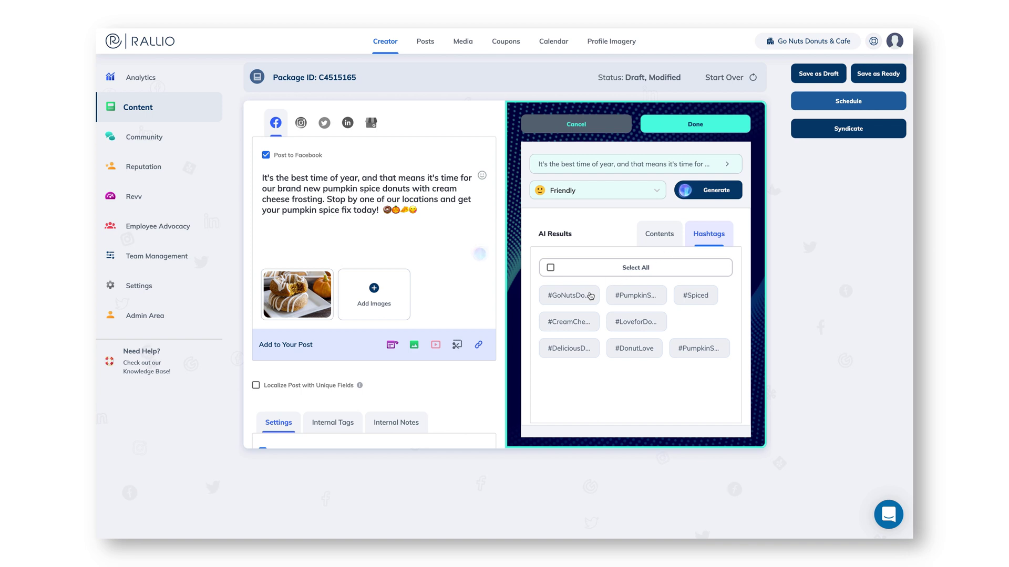
click(570, 297)
click(635, 295)
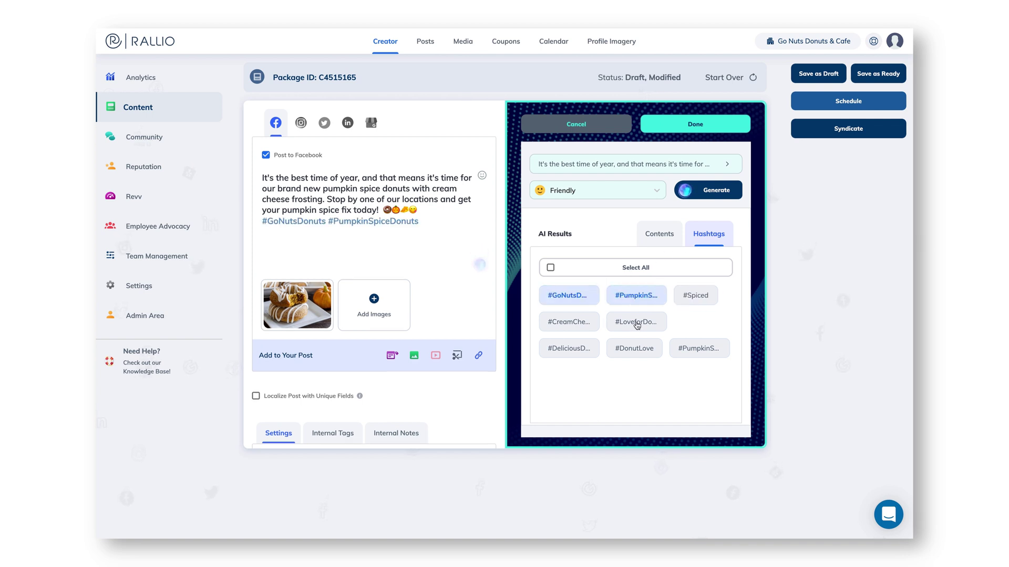
click(635, 322)
click(570, 349)
click(690, 349)
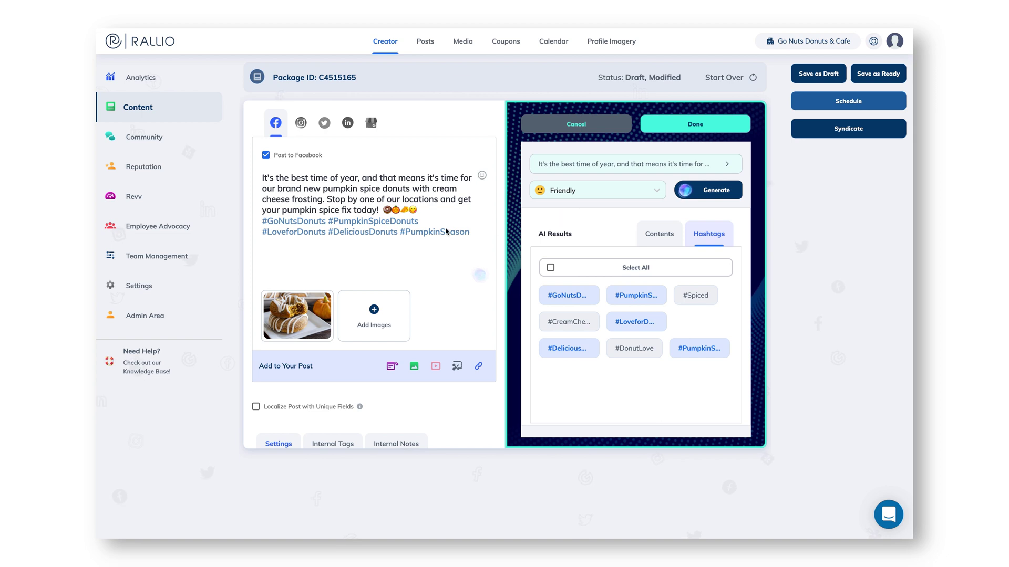
click(667, 130)
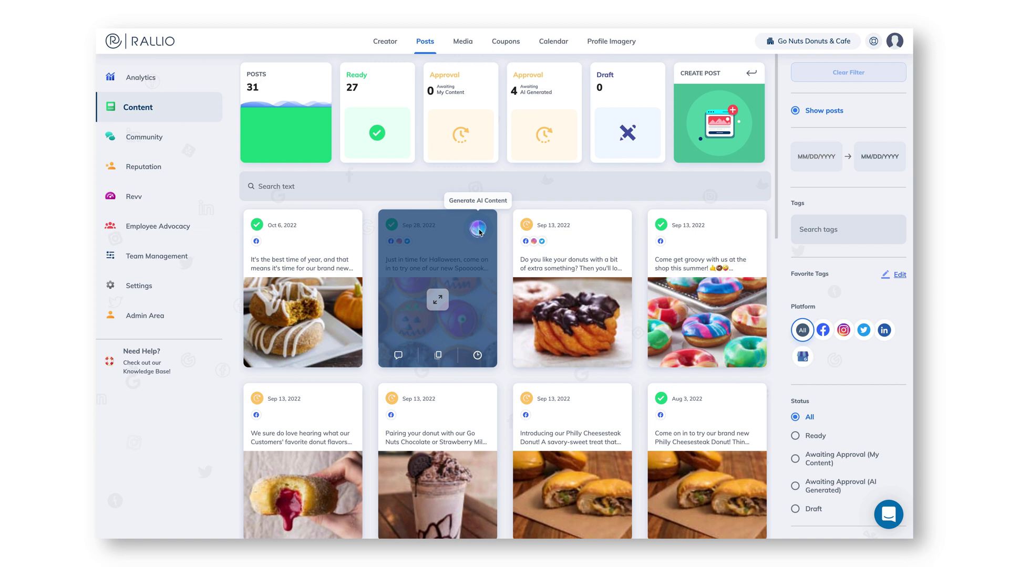
Generate AI content for the Halloween post and browse its suggested images.
click(477, 229)
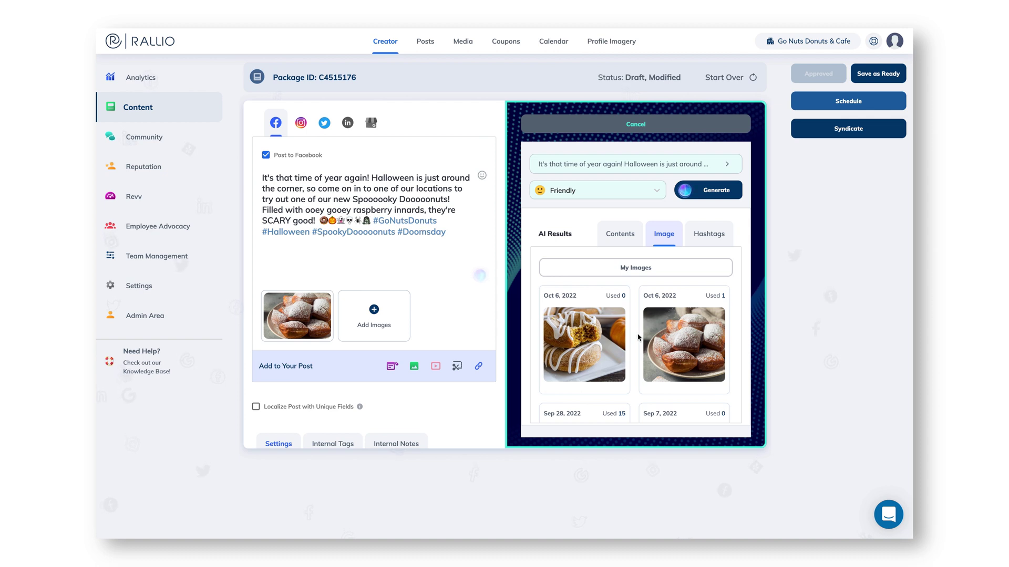
scroll(636, 337, down, 2)
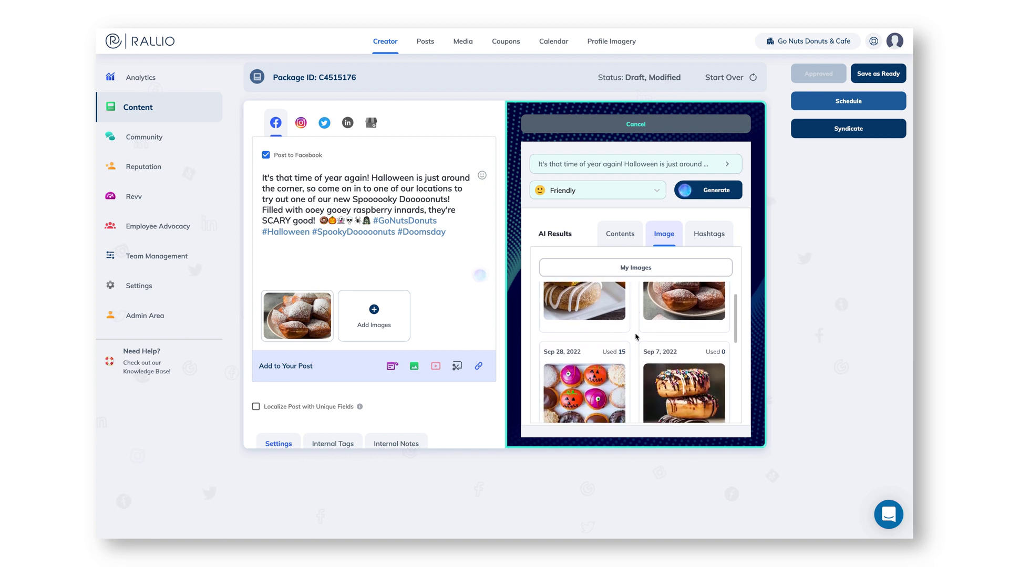
scroll(635, 337, down, 2)
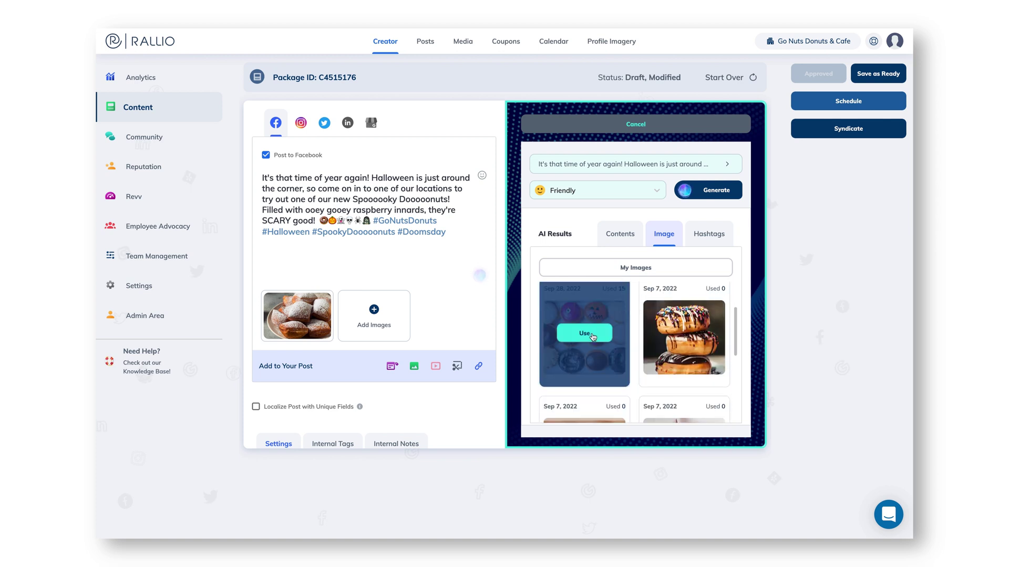
Add the Halloween donut and drizzled donut photos to the AI Halloween post.
click(593, 337)
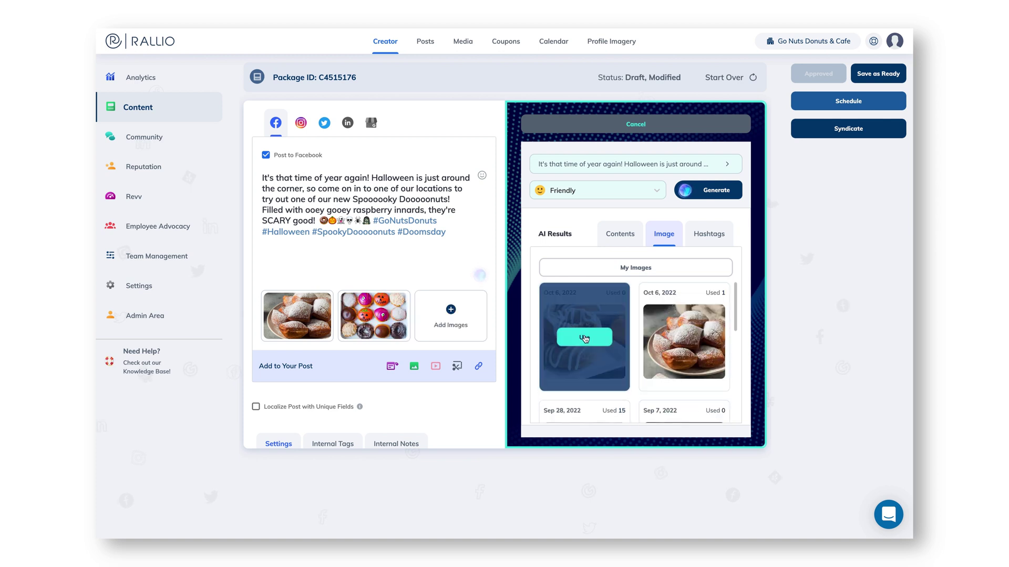
click(584, 338)
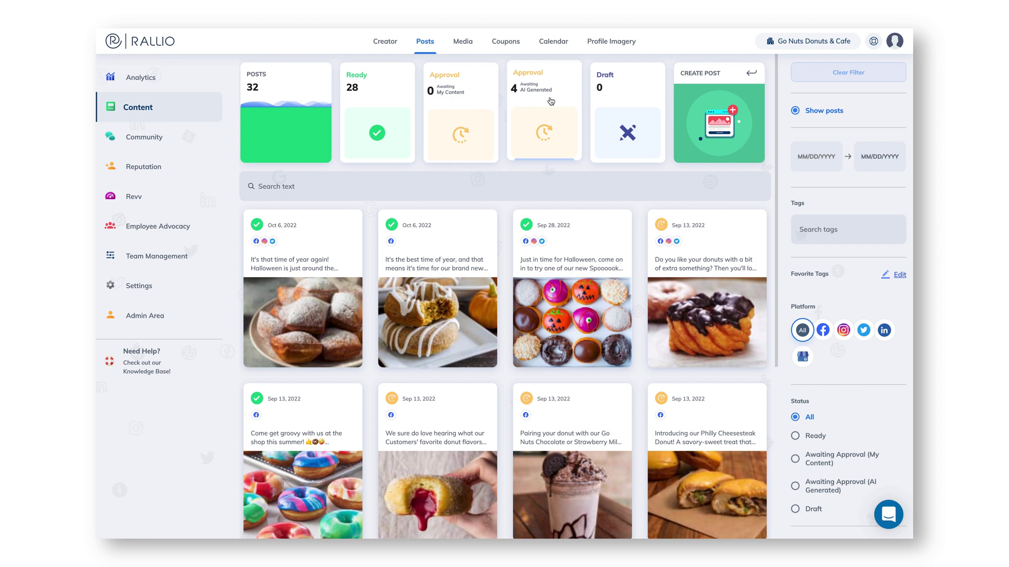
Filter to AI-generated posts awaiting approval and open the Cruller Donuts post.
click(547, 132)
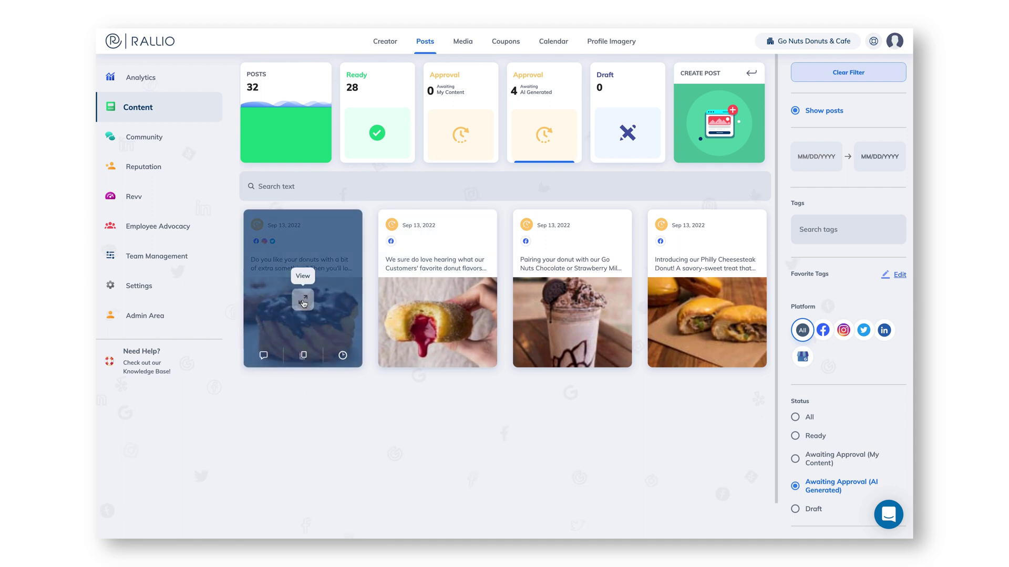
click(303, 304)
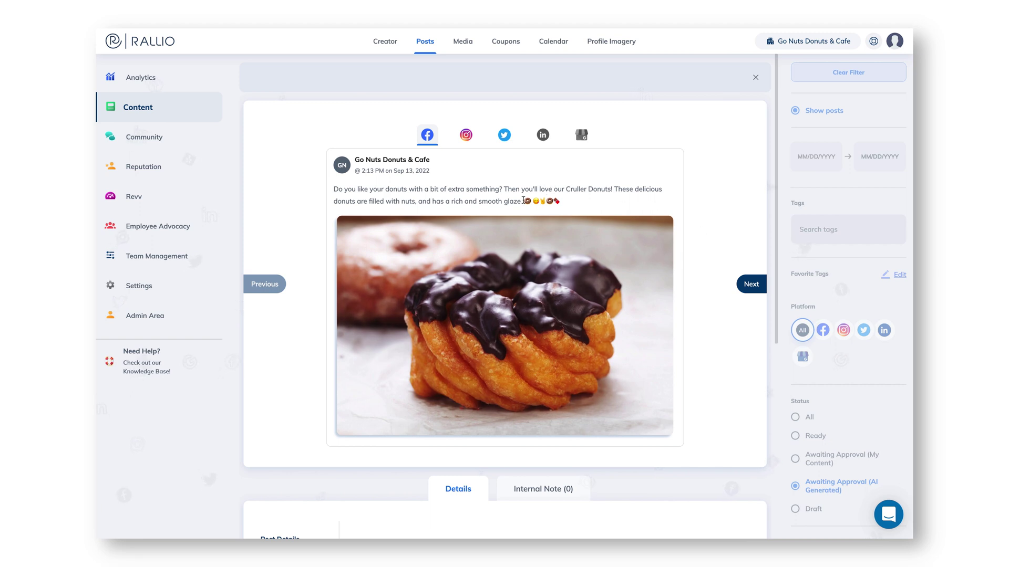
Approve the Cruller Donuts post from its detail view, changing its status to Approved.
scroll(712, 280, down, 6)
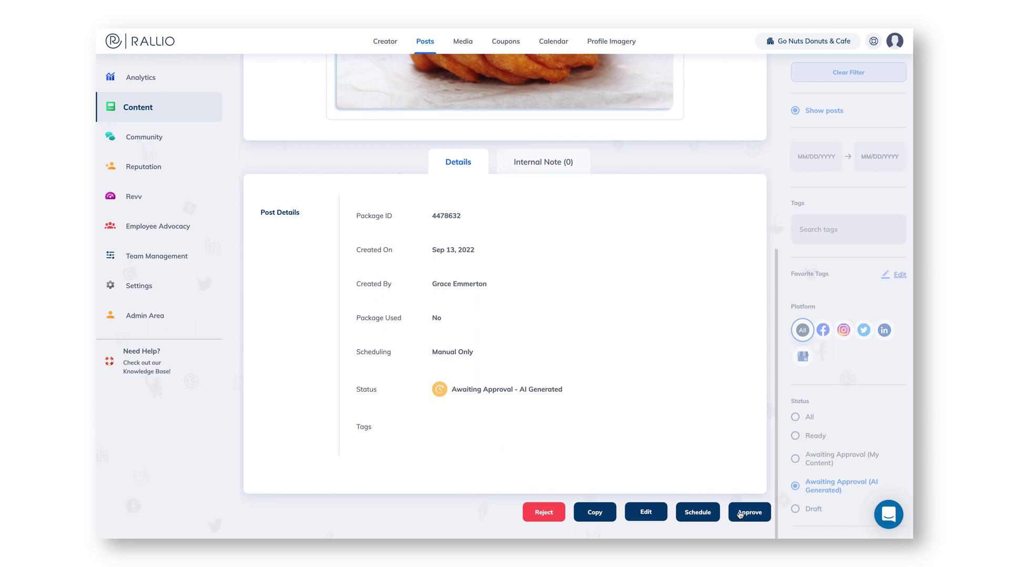
click(751, 514)
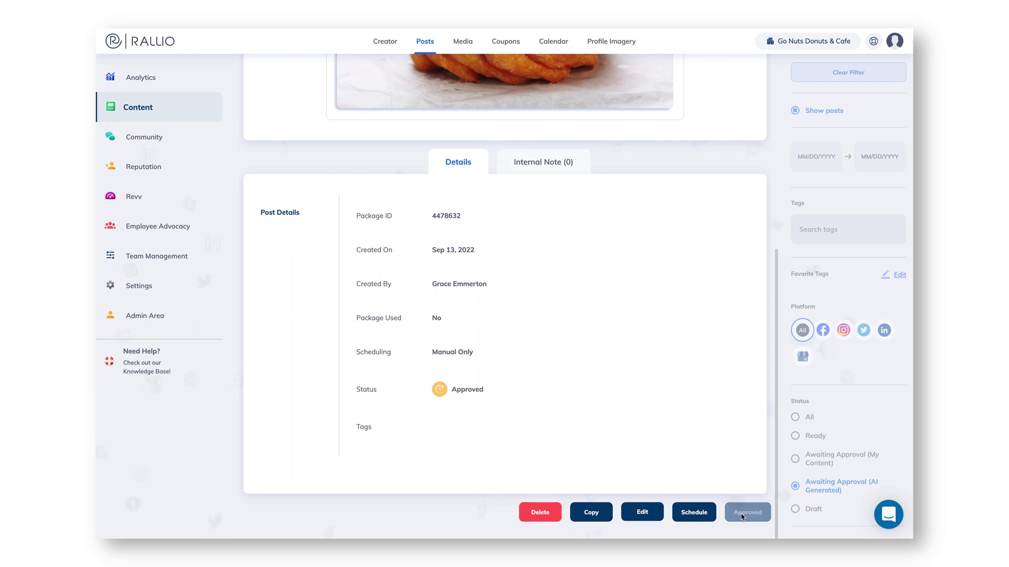
double_click(742, 517)
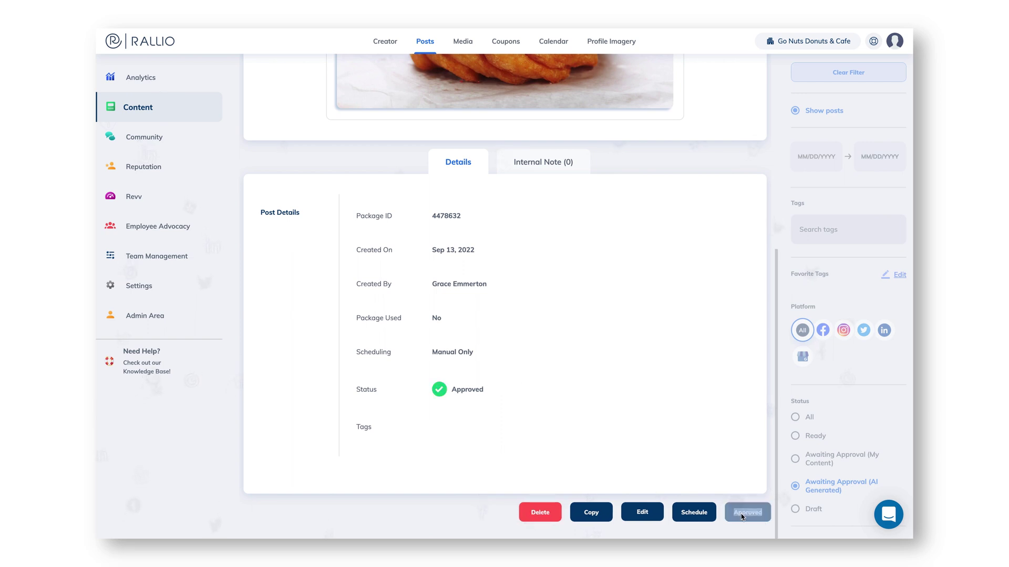
click(704, 390)
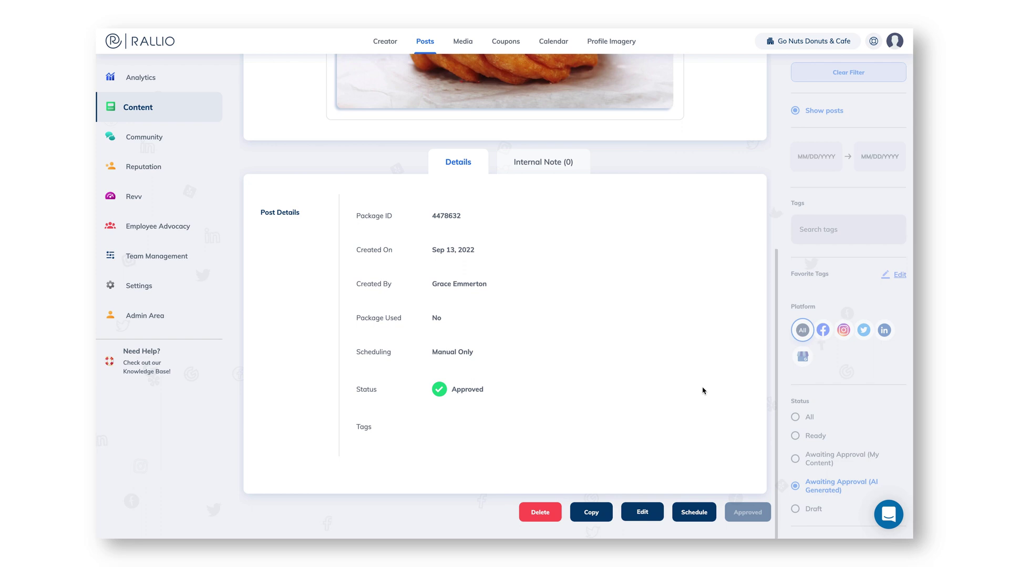
scroll(700, 378, up, 5)
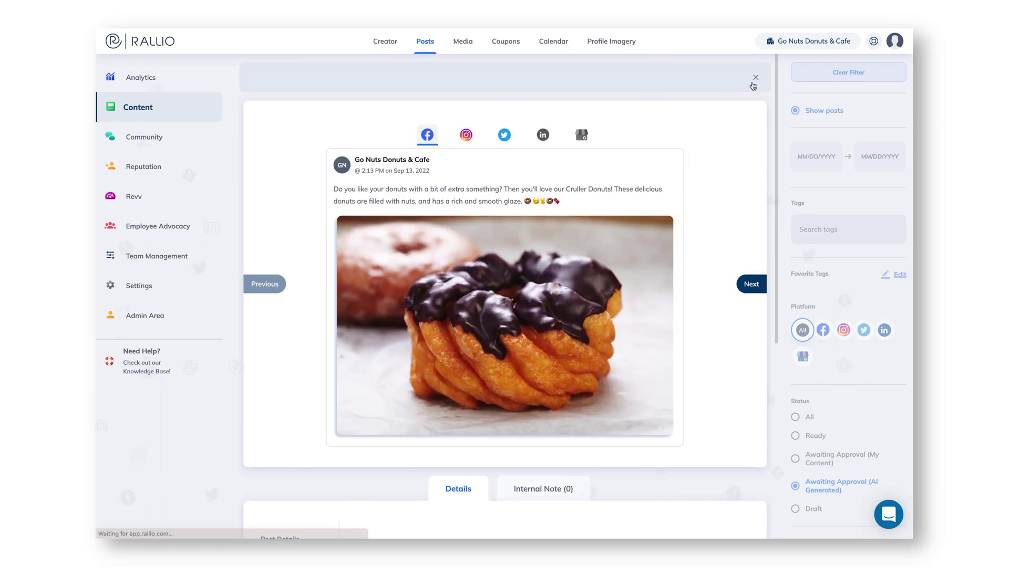
Reject the favorite-donut-filling jelly-donut post and confirm its permanent deletion.
click(754, 81)
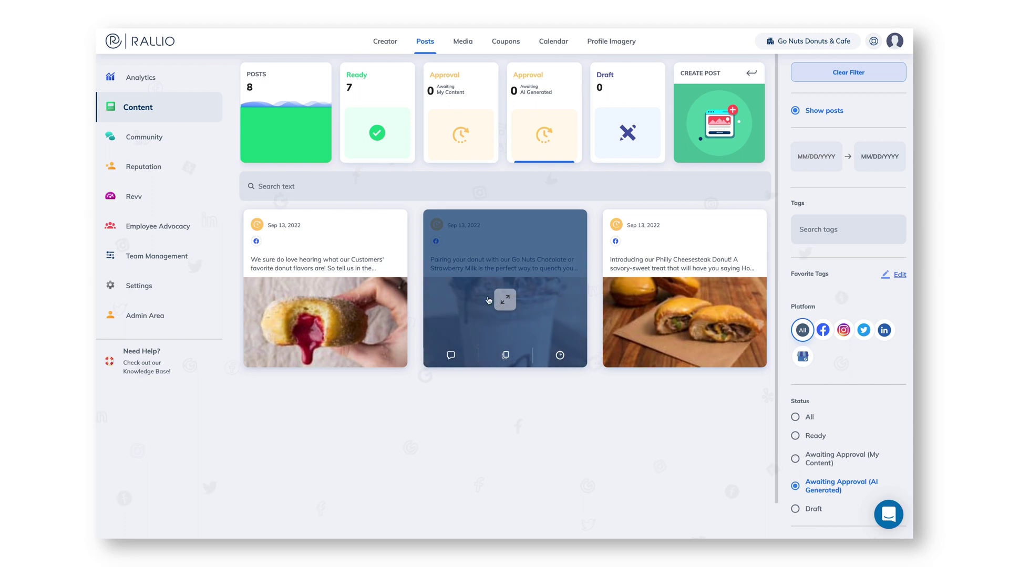
click(326, 300)
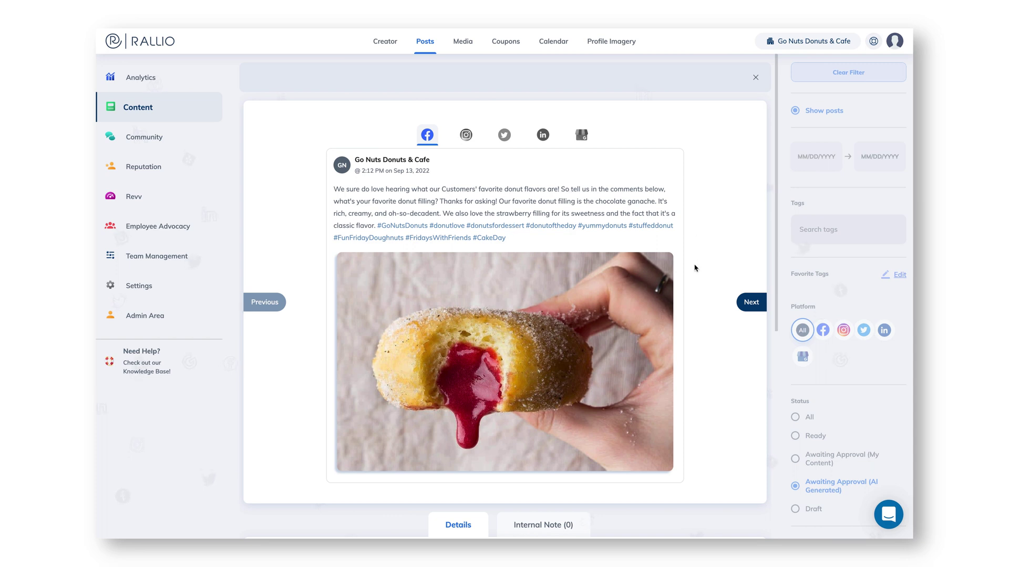
scroll(694, 268, down, 6)
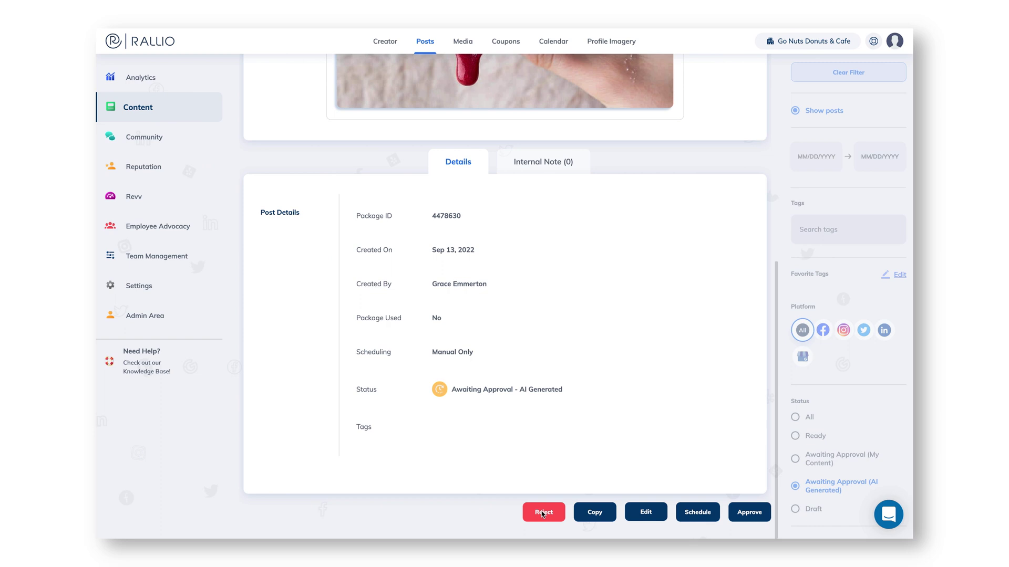
click(543, 514)
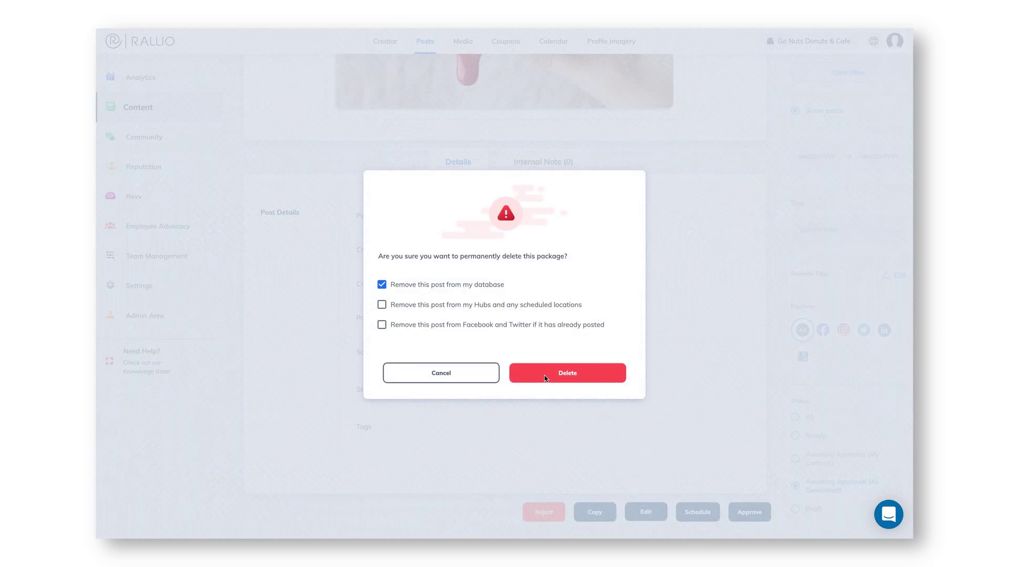
click(545, 378)
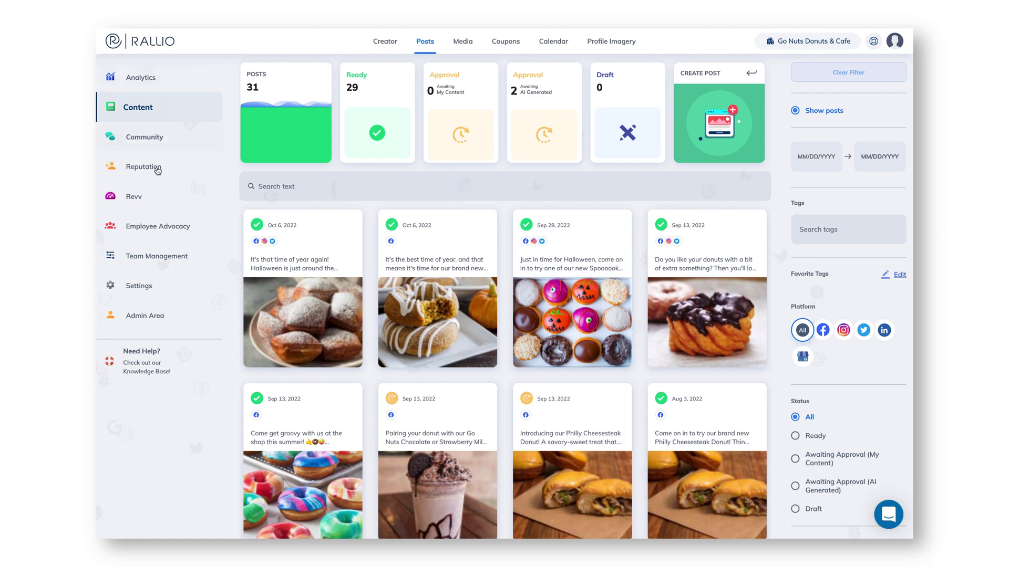
Open Reputation to browse the 39 Facebook reviews averaging 4.79 stars.
click(157, 172)
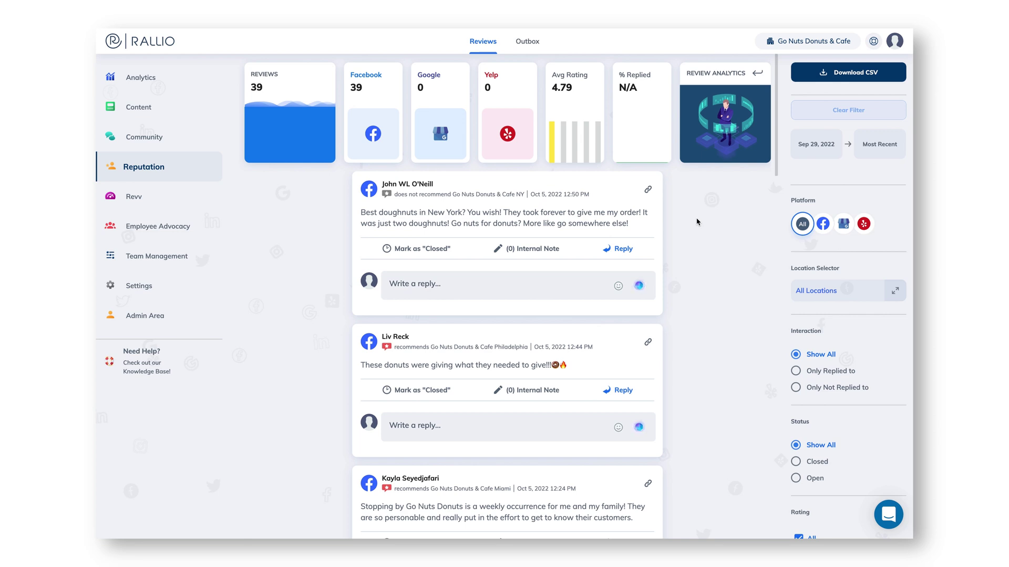
scroll(696, 221, down, 2)
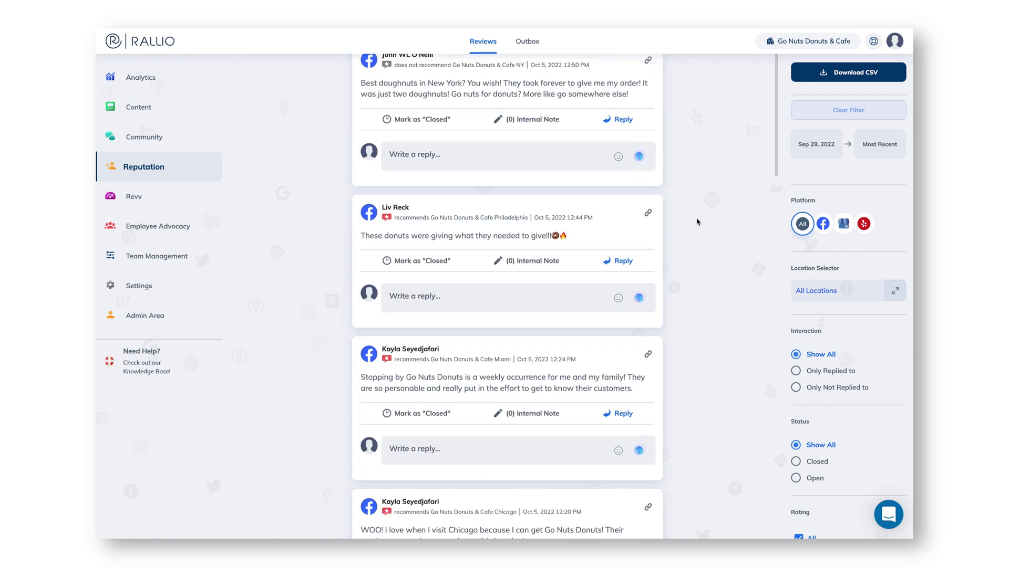
Reply to the Miami weekly-visit review with AI suggestion 6, a thank-you for her kind words, and post it.
click(639, 452)
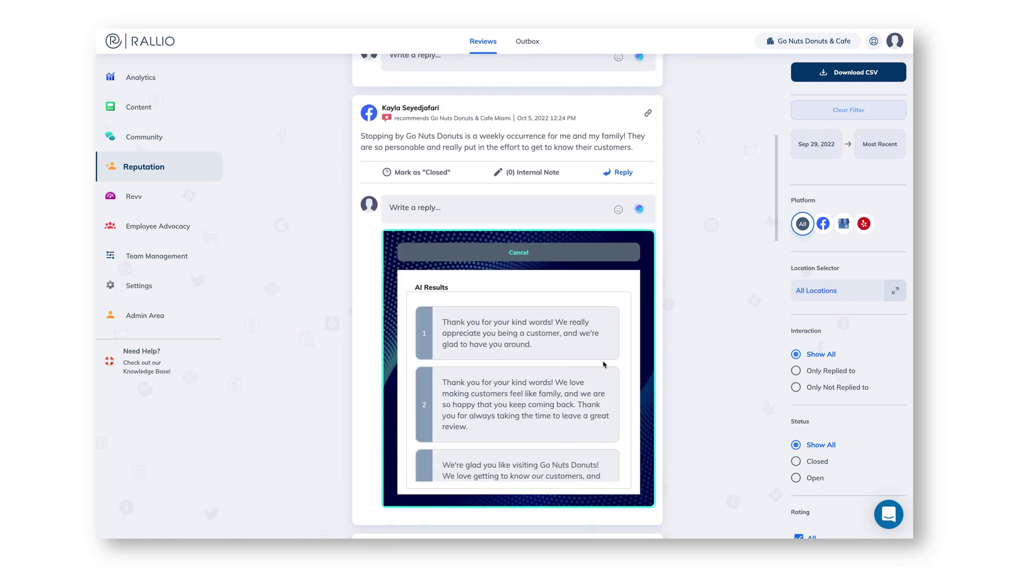
scroll(599, 348, down, 2)
scroll(599, 347, down, 3)
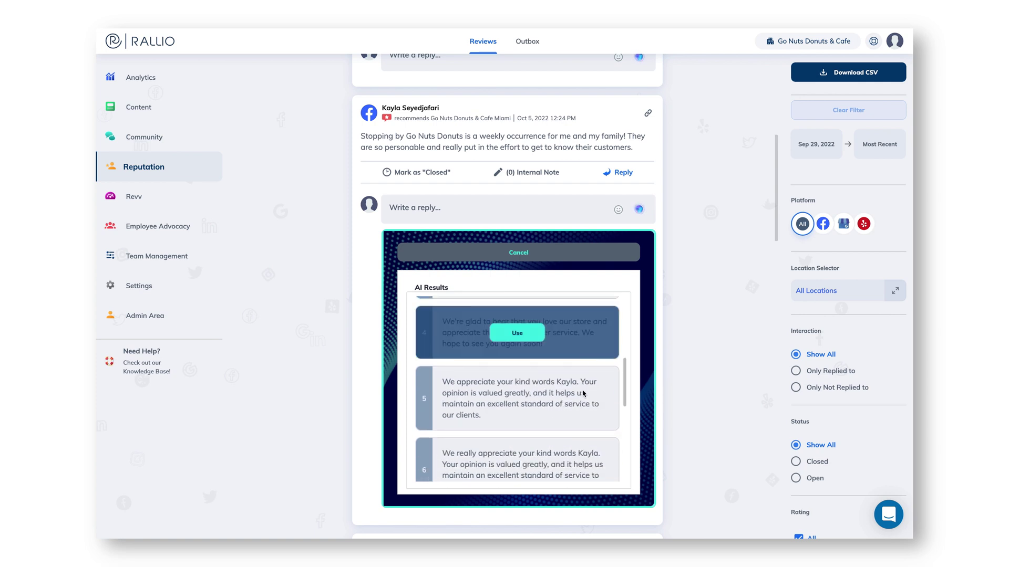
scroll(587, 397, down, 5)
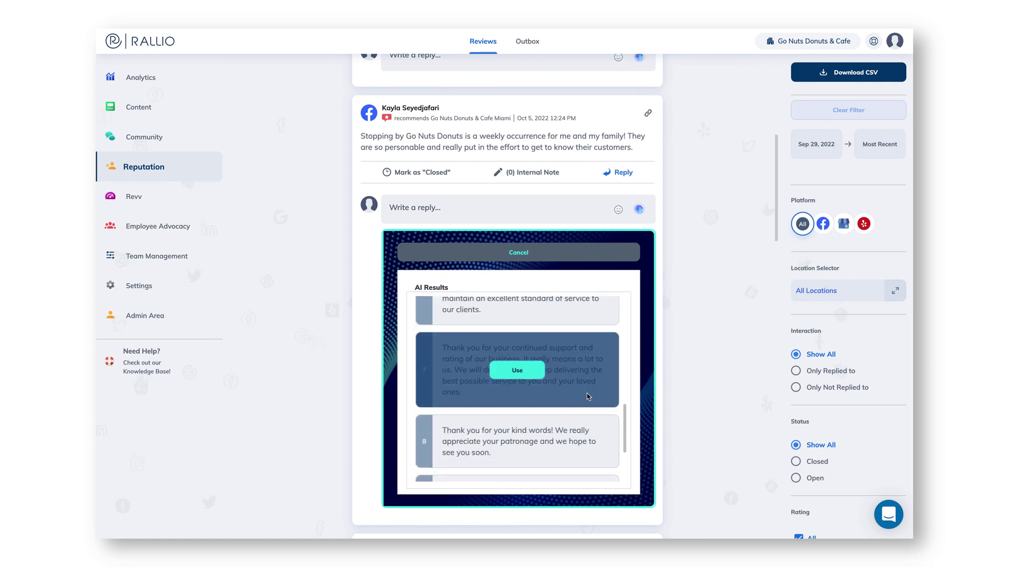
scroll(588, 397, up, 5)
mouse_move(528, 412)
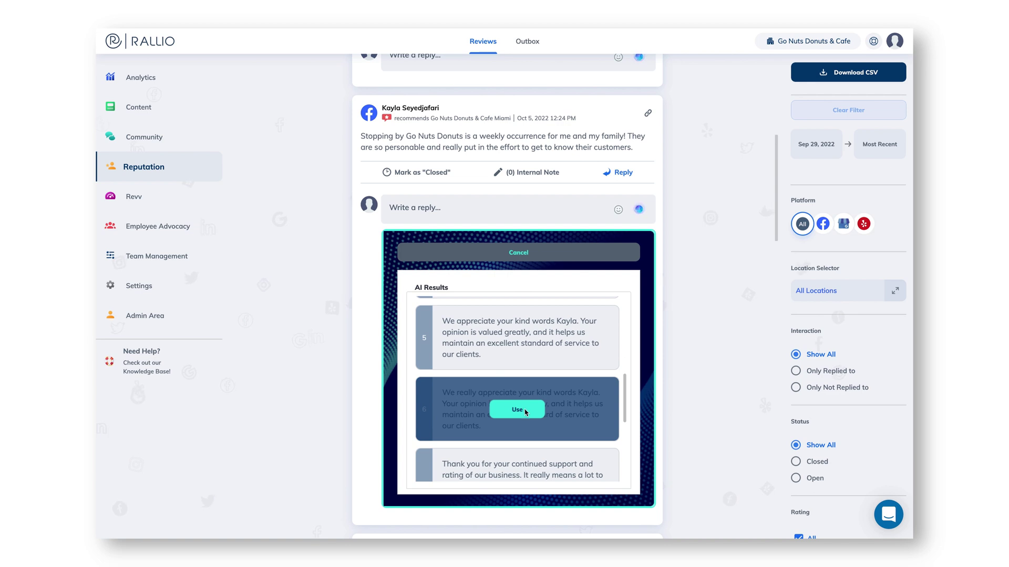
click(517, 409)
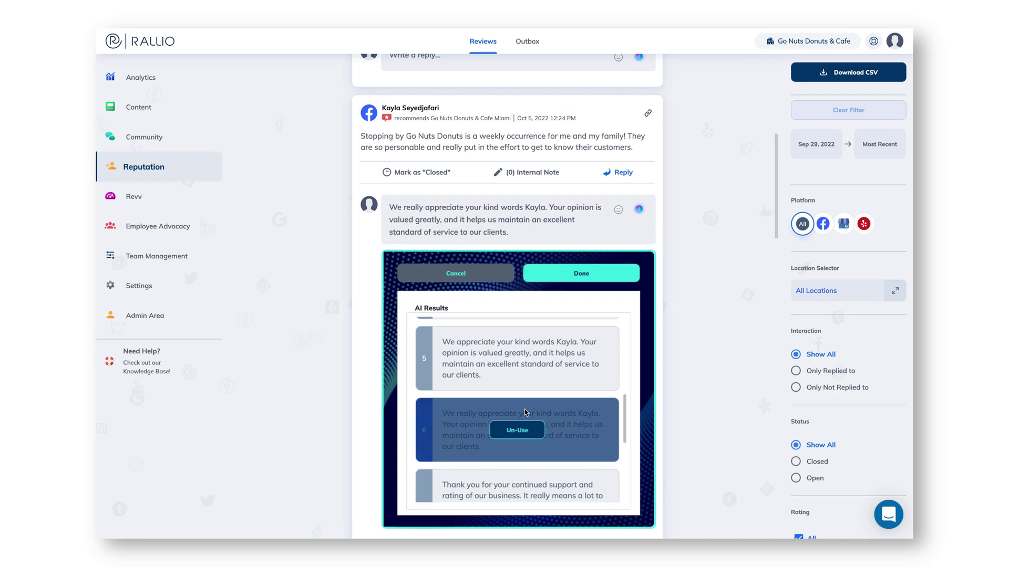
click(561, 280)
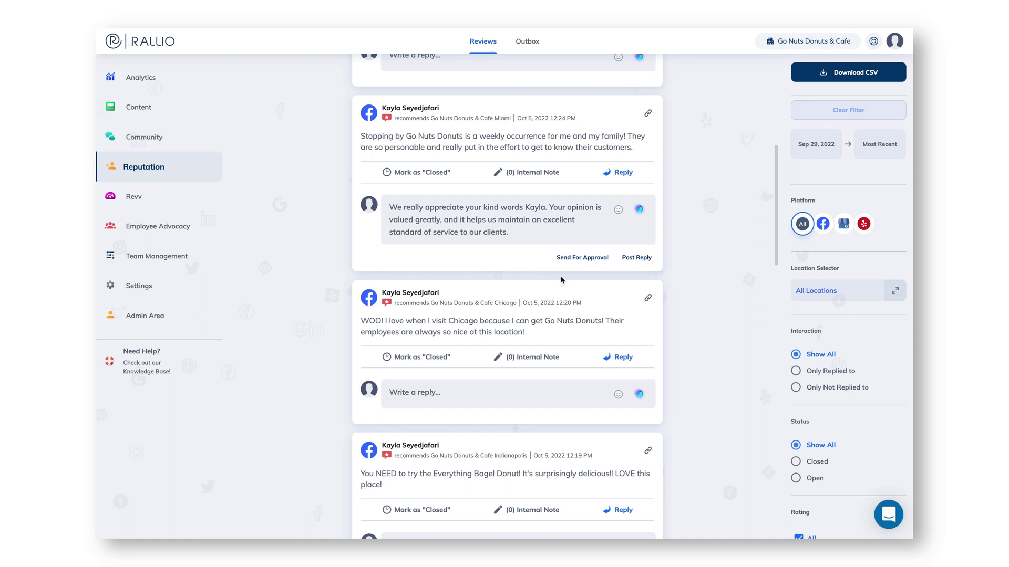
click(627, 258)
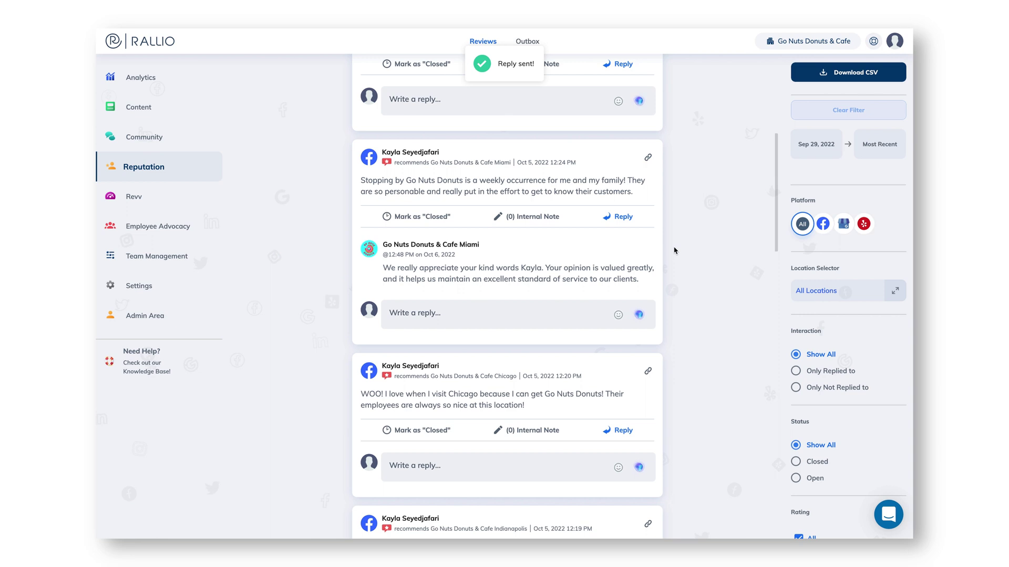
Fill the New York doughnut review's reply with AI suggestion 9 and submit it.
scroll(674, 250, up, 5)
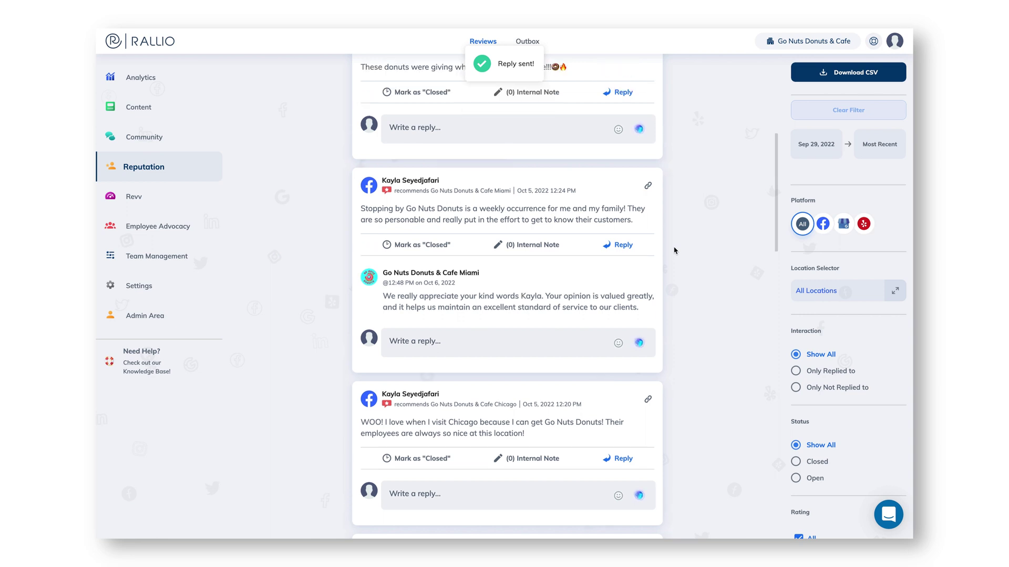
scroll(674, 250, up, 1)
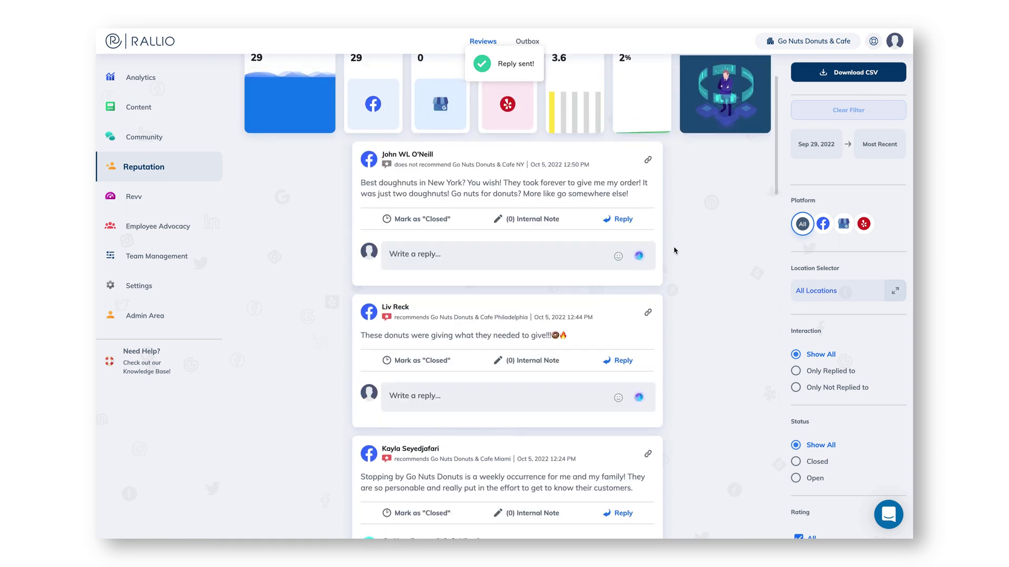
click(639, 257)
scroll(672, 281, down, 2)
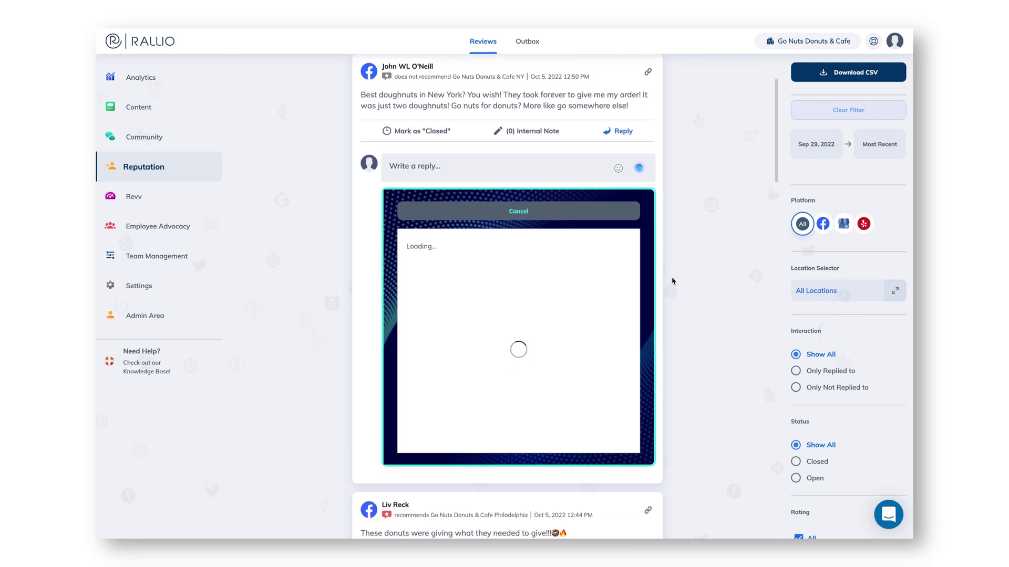
scroll(625, 303, down, 4)
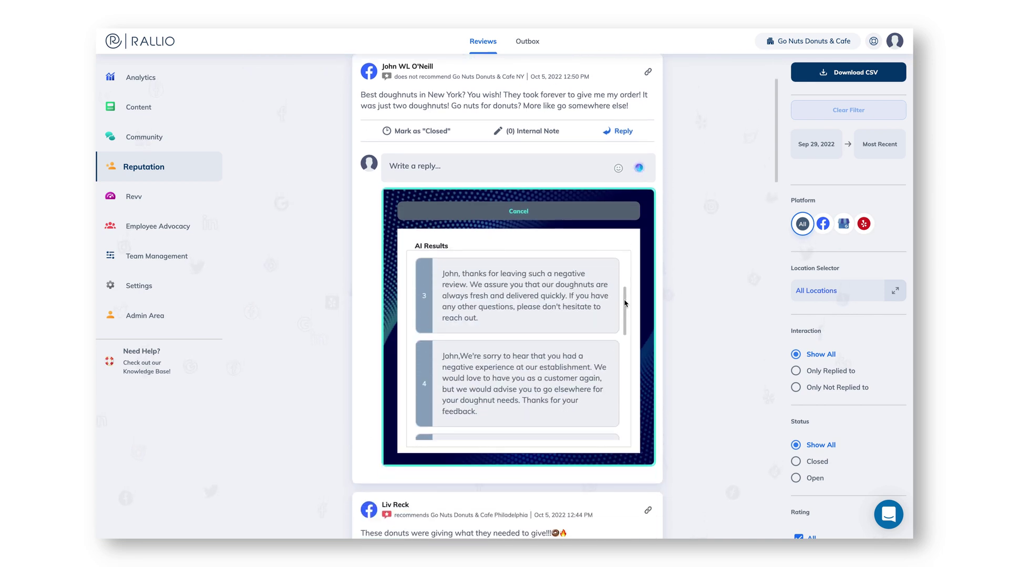
scroll(625, 303, down, 5)
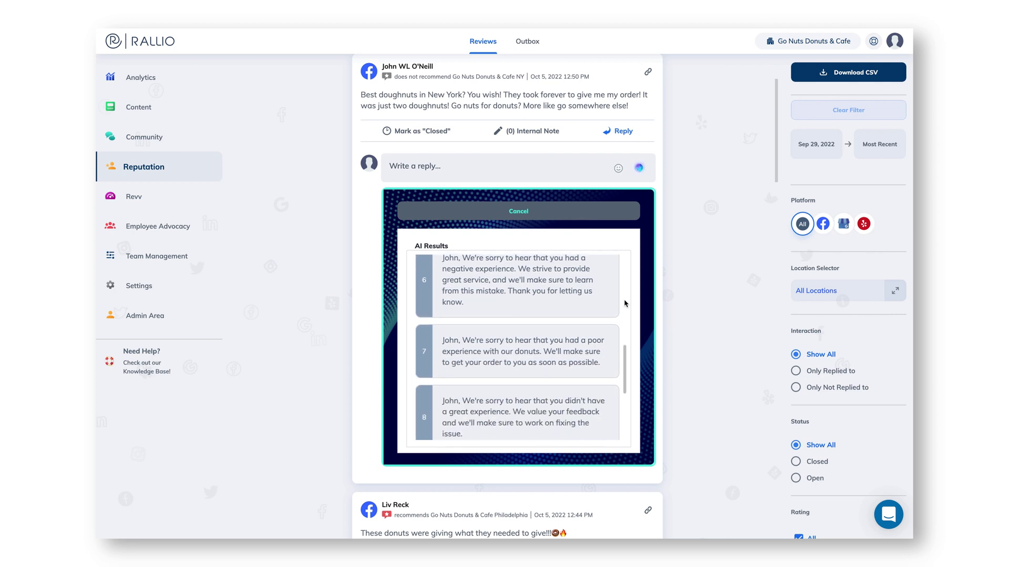
scroll(625, 304, down, 5)
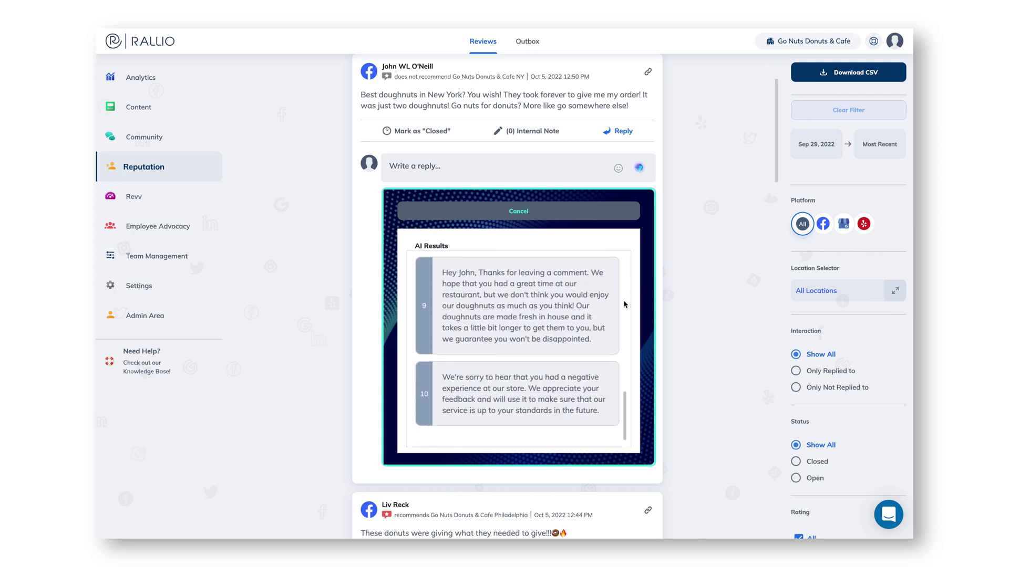
mouse_move(529, 307)
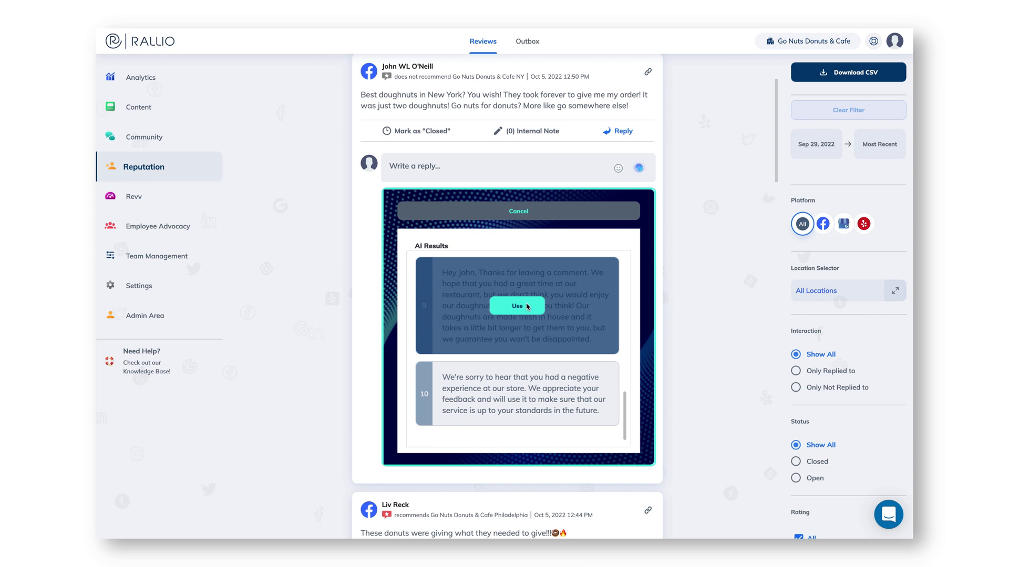
click(527, 306)
click(572, 268)
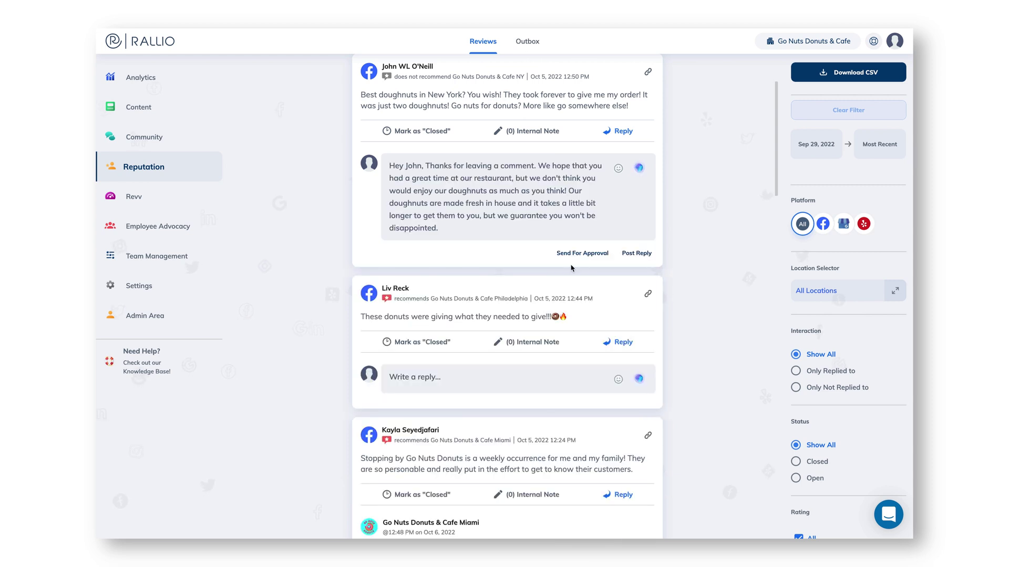
click(635, 254)
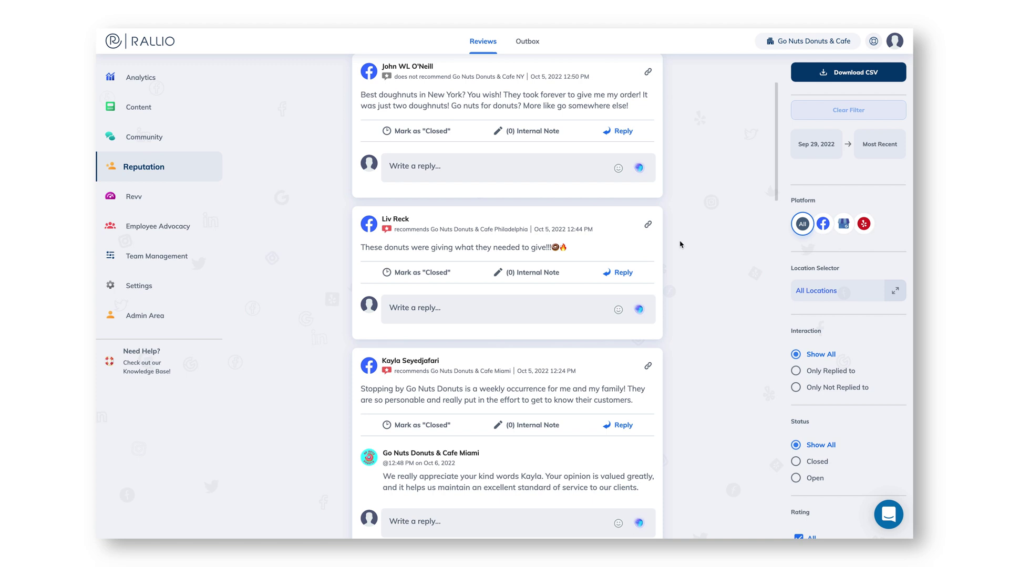